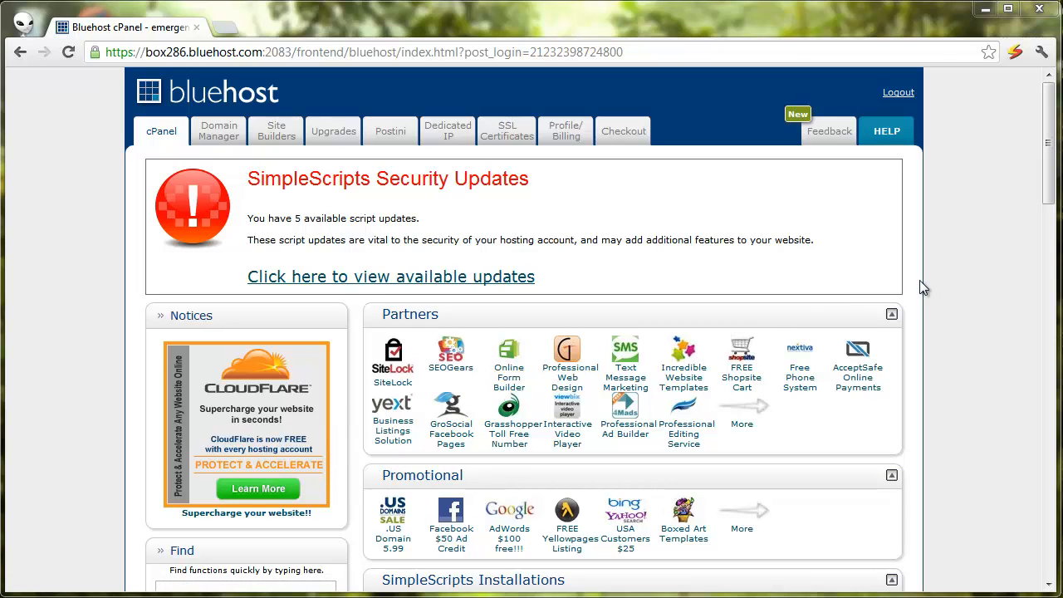
Step: Open the WordPress installer from the SimpleScripts Installations section of cPanel
scroll(564, 374, "down", 1)
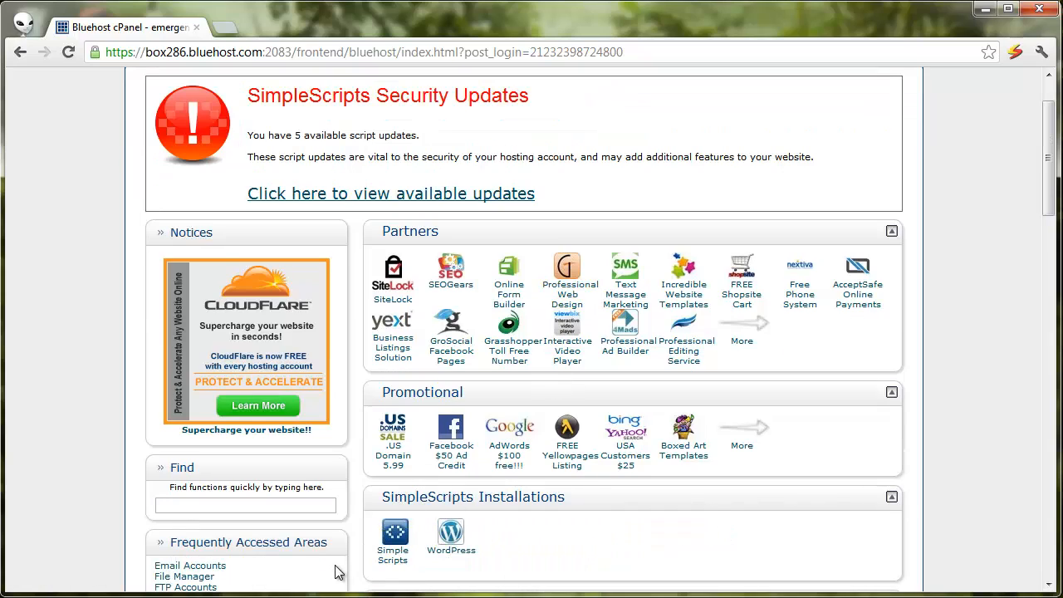
left_click(452, 552)
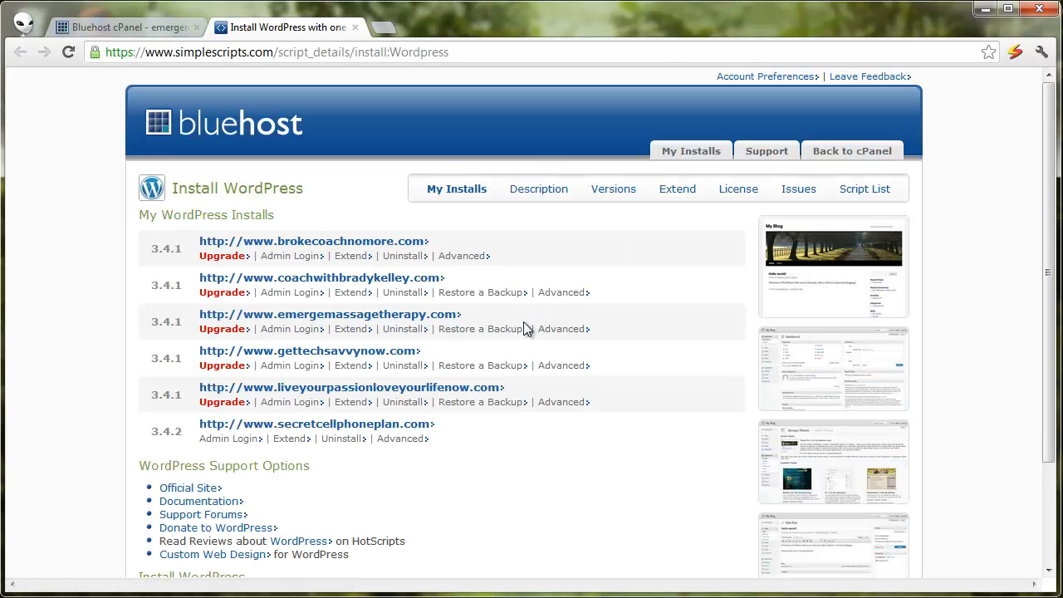
Step: Start a new WordPress installation from the Install WordPress section
scroll(573, 289, "down", 3)
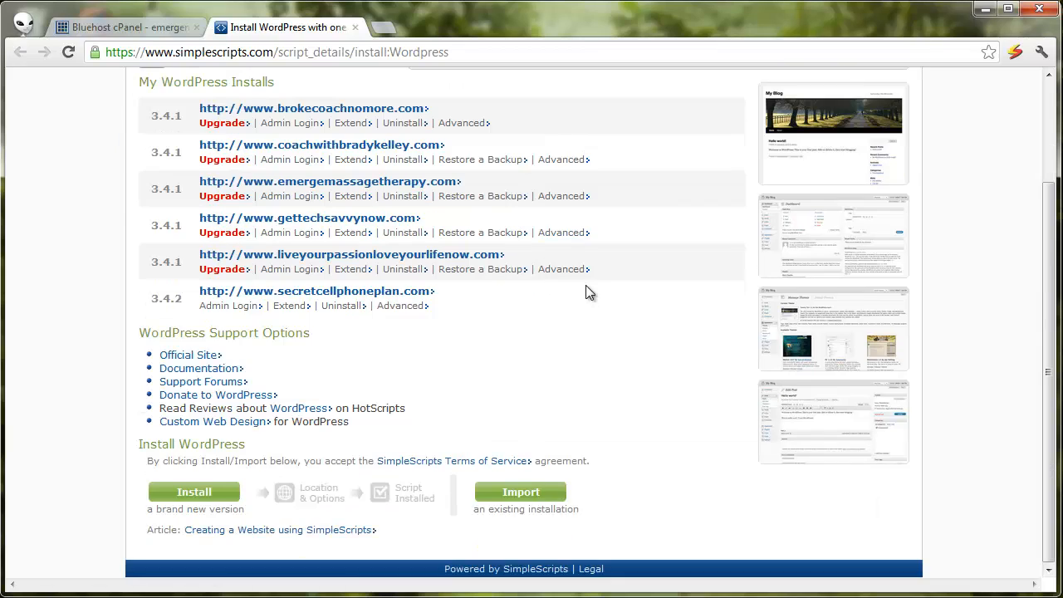
left_click(214, 499)
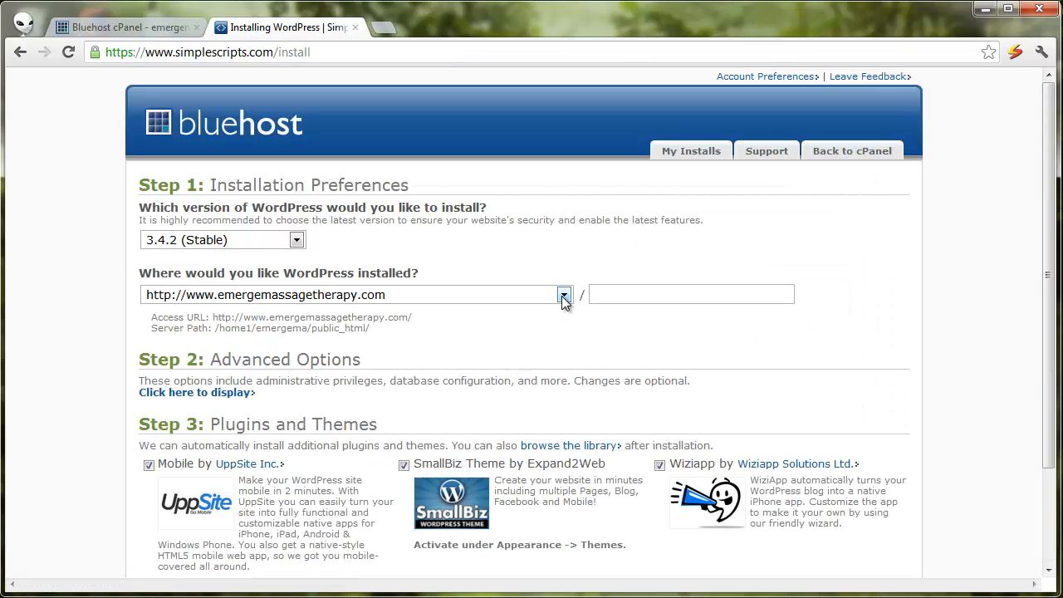
left_click(564, 296)
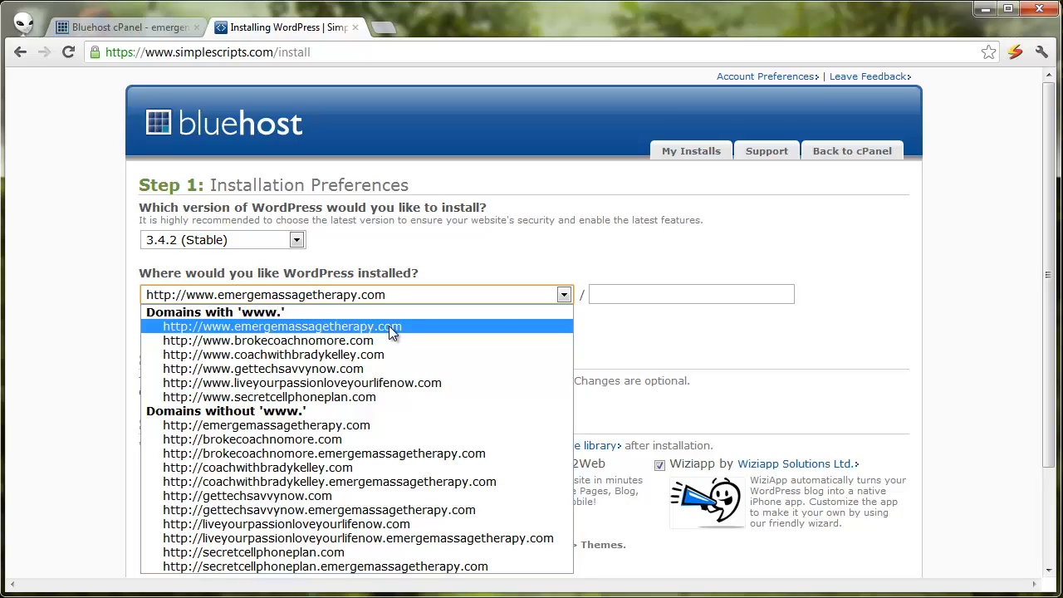
left_click(517, 234)
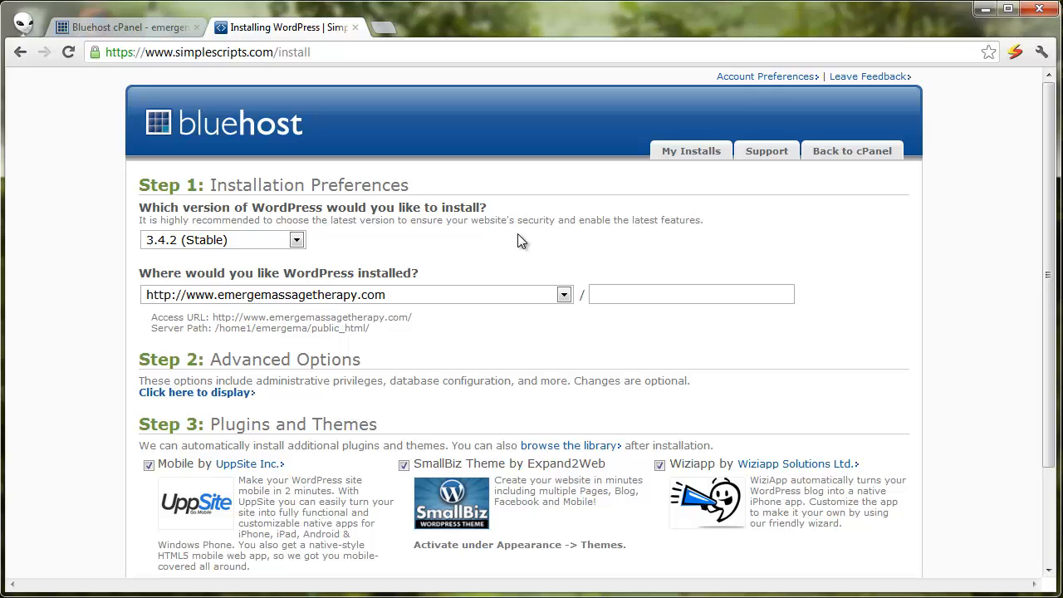
left_click(564, 296)
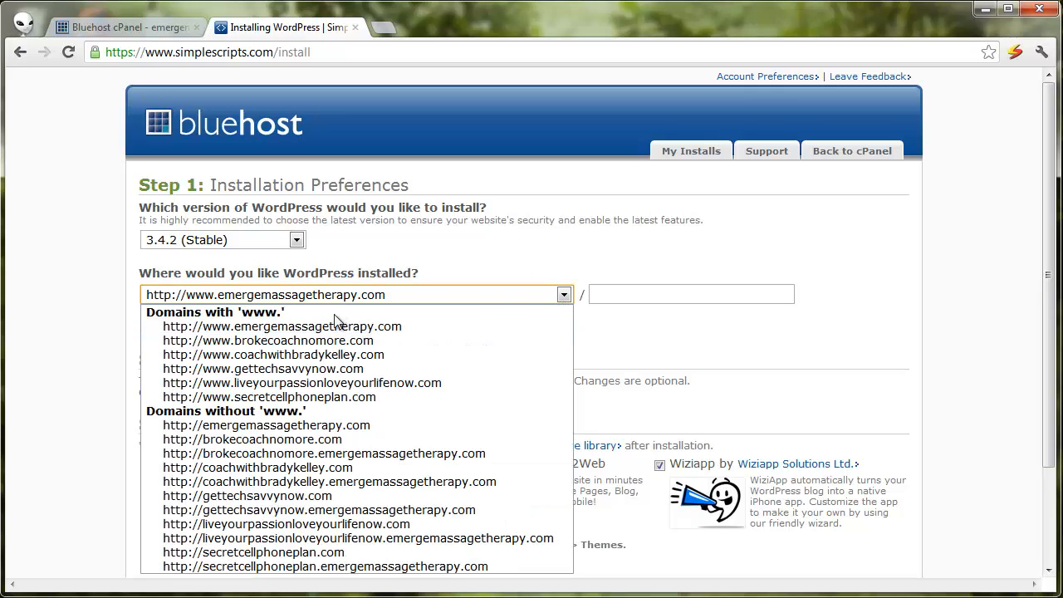
left_click(318, 370)
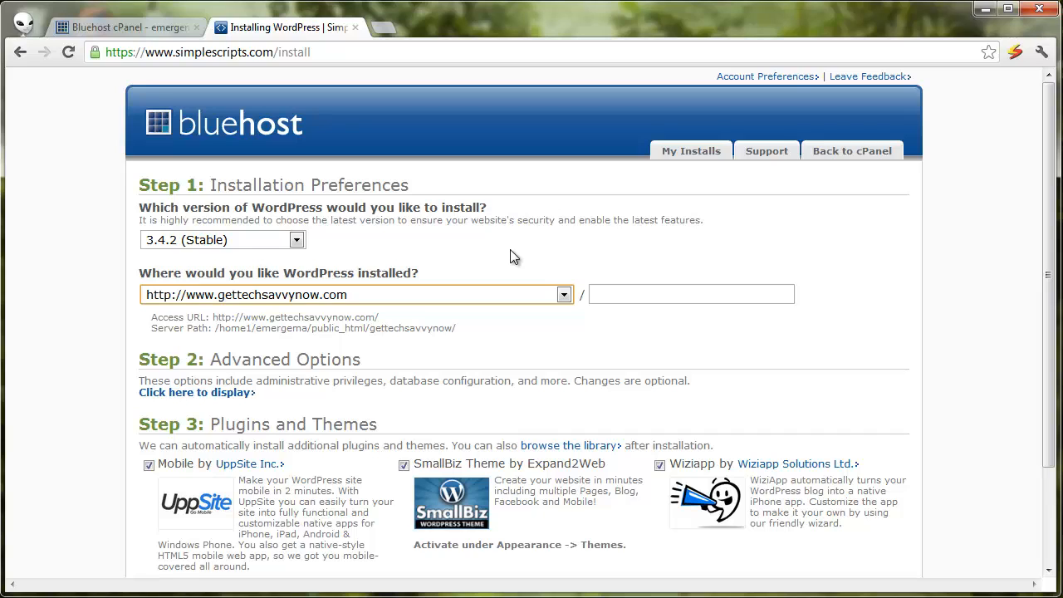
left_click(636, 294)
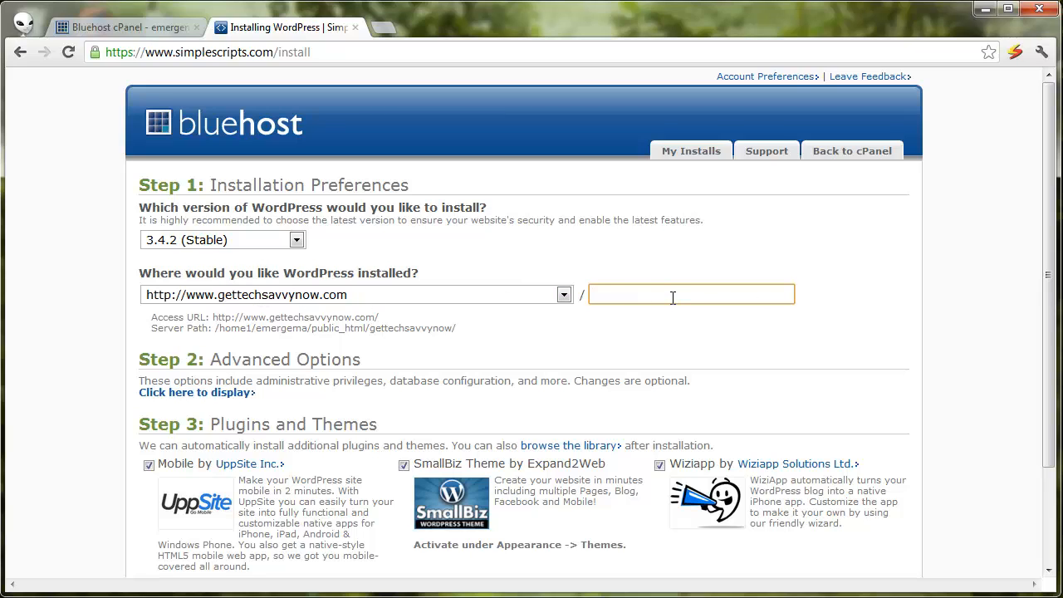
Step: Enter 'test' as the install folder, skip UppSite, SmallBiz and Wiziapp, and accept the GPLv2 license
type("test")
scroll(407, 335, "down", 1)
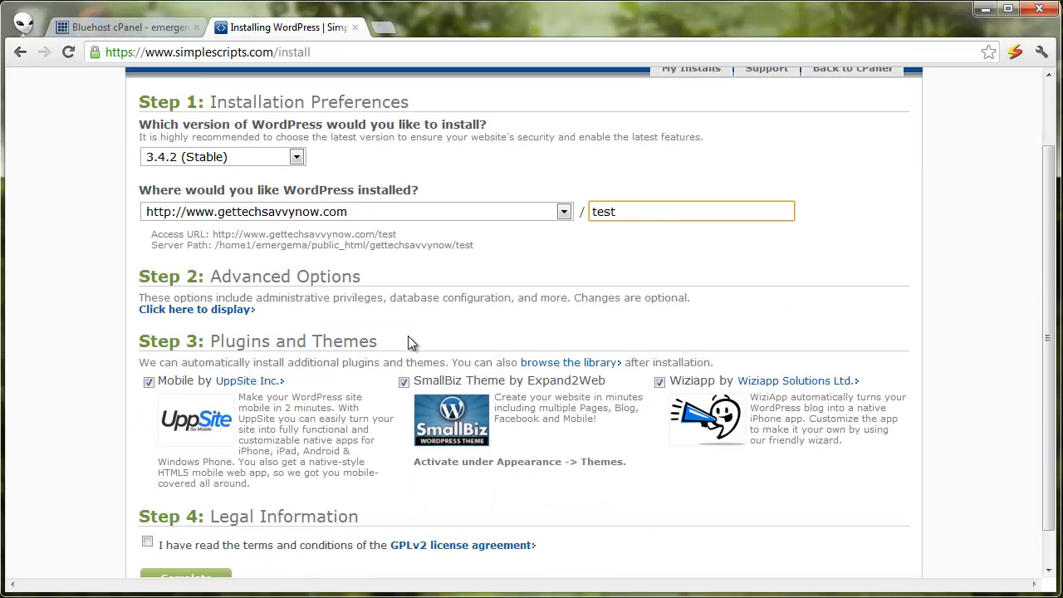
left_click(149, 382)
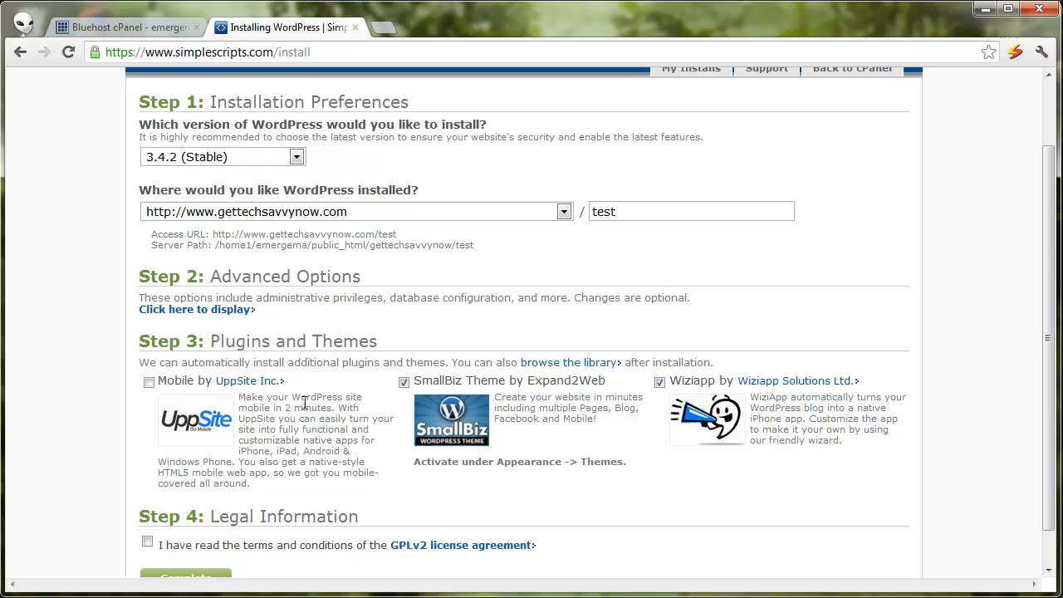
left_click(404, 382)
left_click(659, 382)
scroll(302, 399, "down", 1)
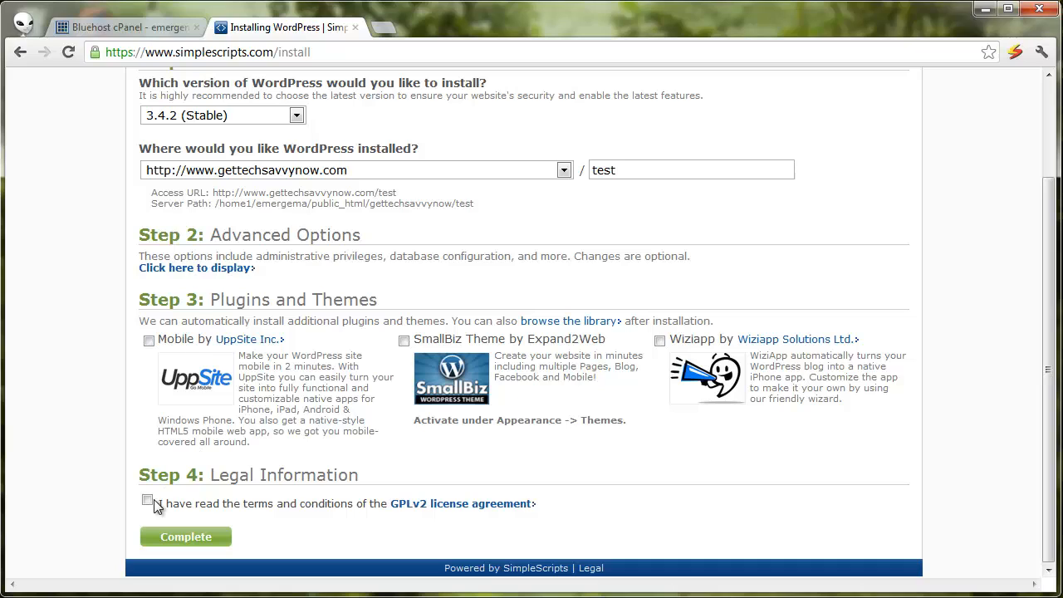
left_click(153, 501)
Step: Retype the install folder name, trying 'blog' before settling back on 'test'
left_click_drag(635, 165, 586, 166)
left_click(670, 166)
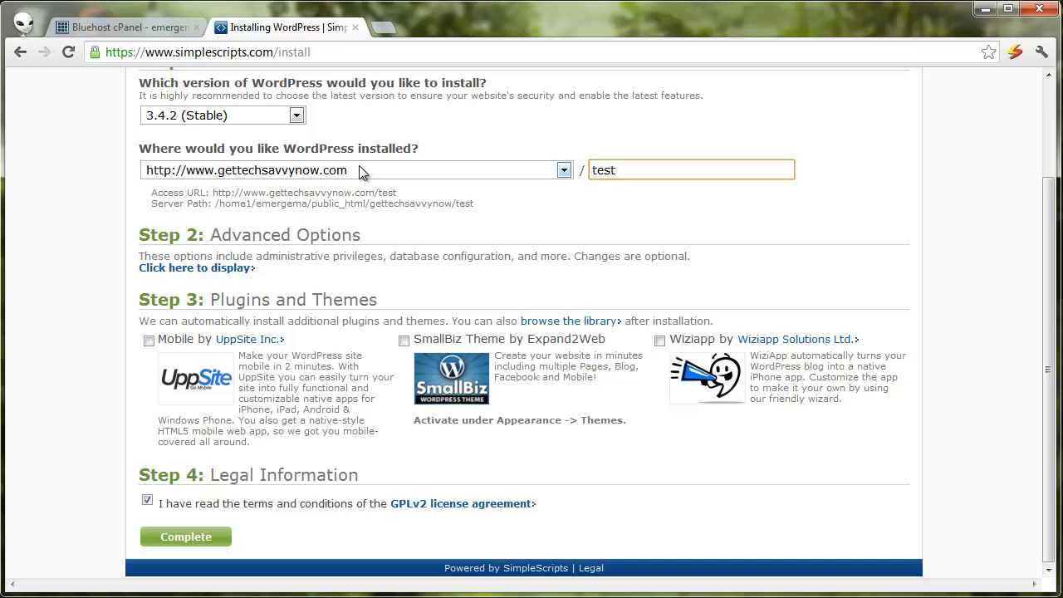
left_click_drag(632, 169, 533, 169)
key("BackSpace")
key("BackSpace")
key("BackSpace")
key("BackSpace")
type("blog")
key("BackSpace")
key("BackSpace")
key("BackSpace")
key("BackSpace")
type("test")
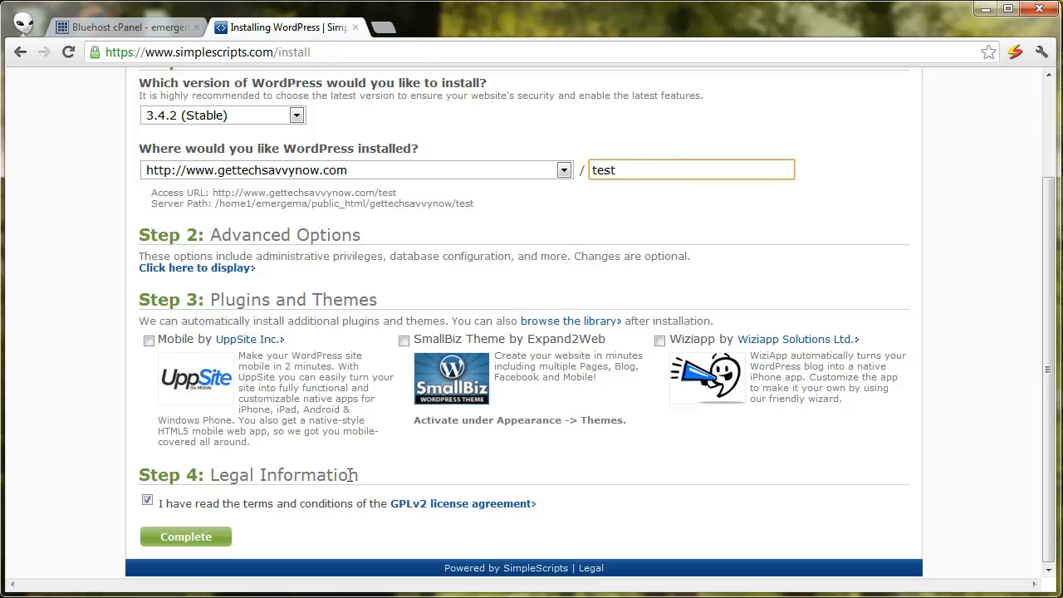
left_click(209, 538)
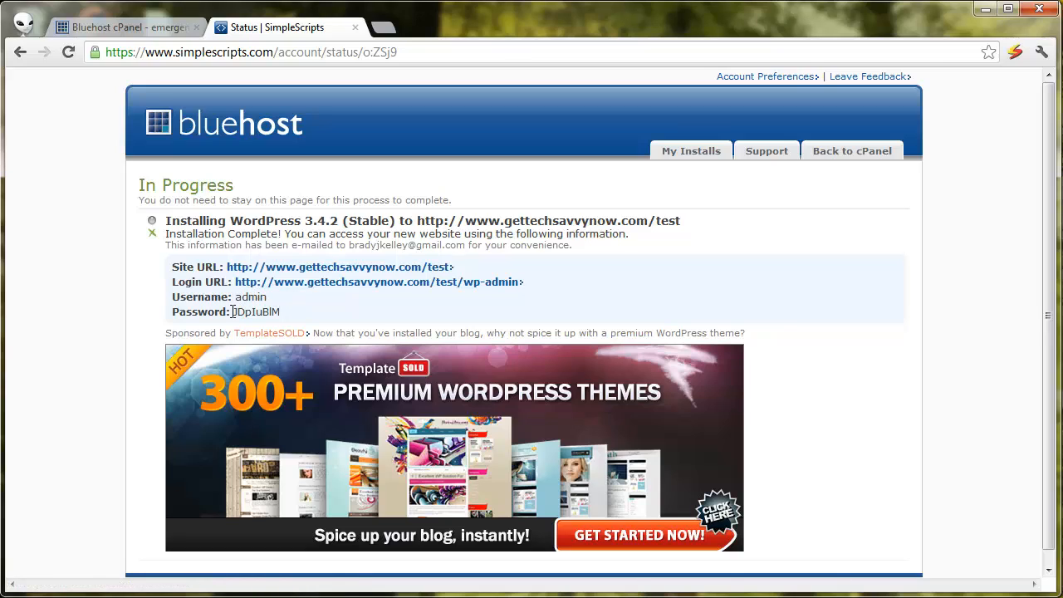
left_click_drag(233, 313, 323, 309)
left_click(323, 310)
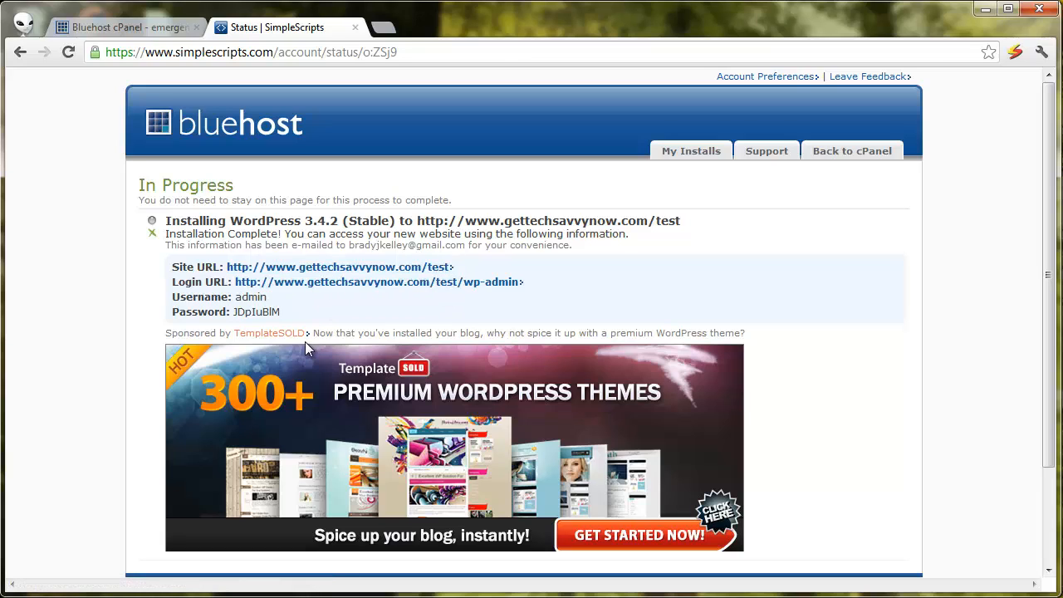
Step: Open the new site's wp-admin login URL in a new tab and copy the generated password
middle_click(352, 286)
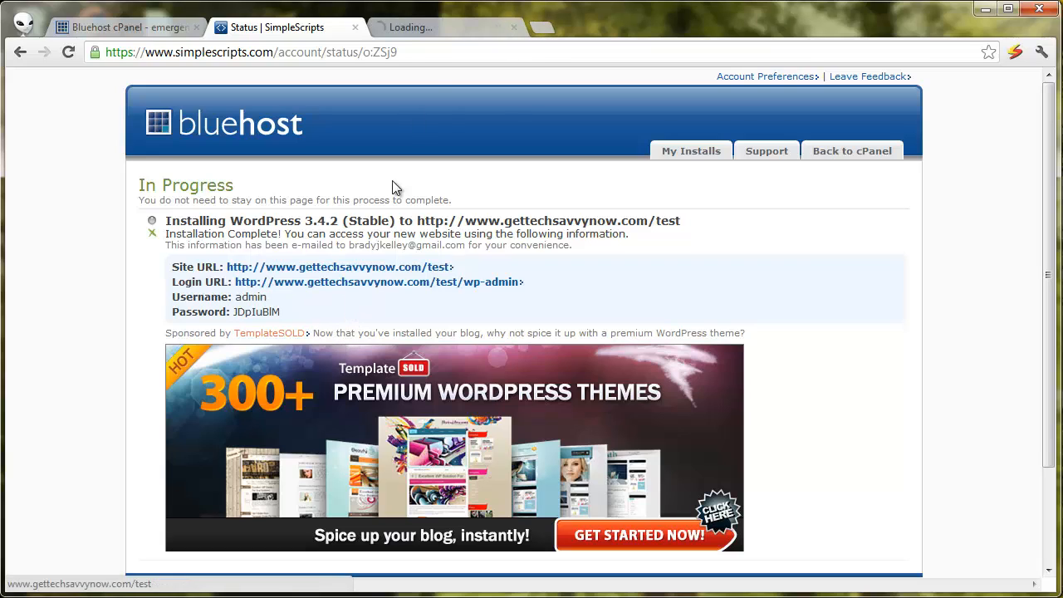
left_click_drag(233, 311, 298, 316)
left_click(434, 27)
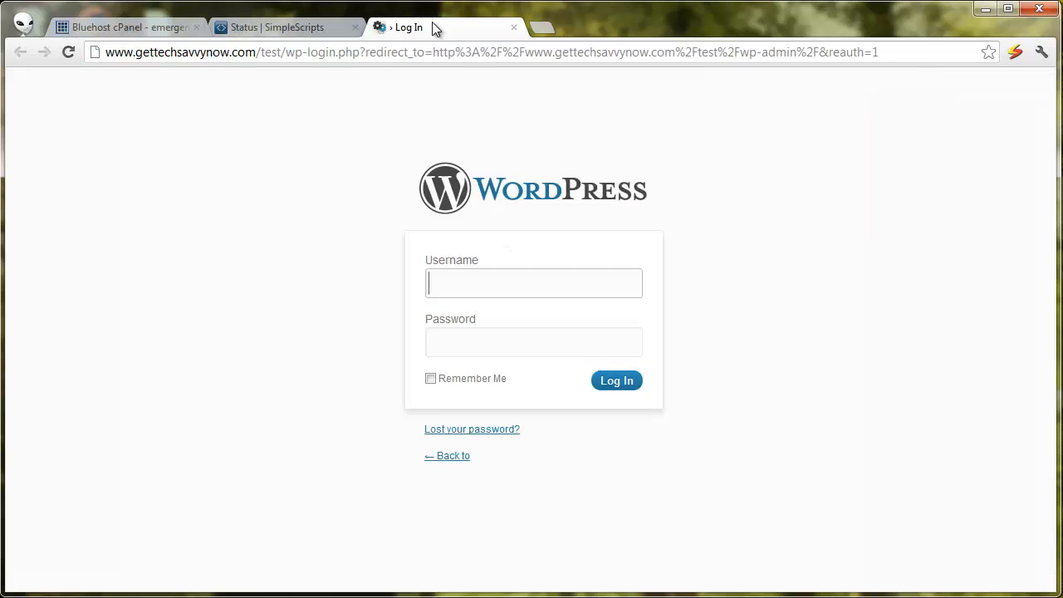
Step: Log in as admin with the pasted generated password
left_click(480, 272)
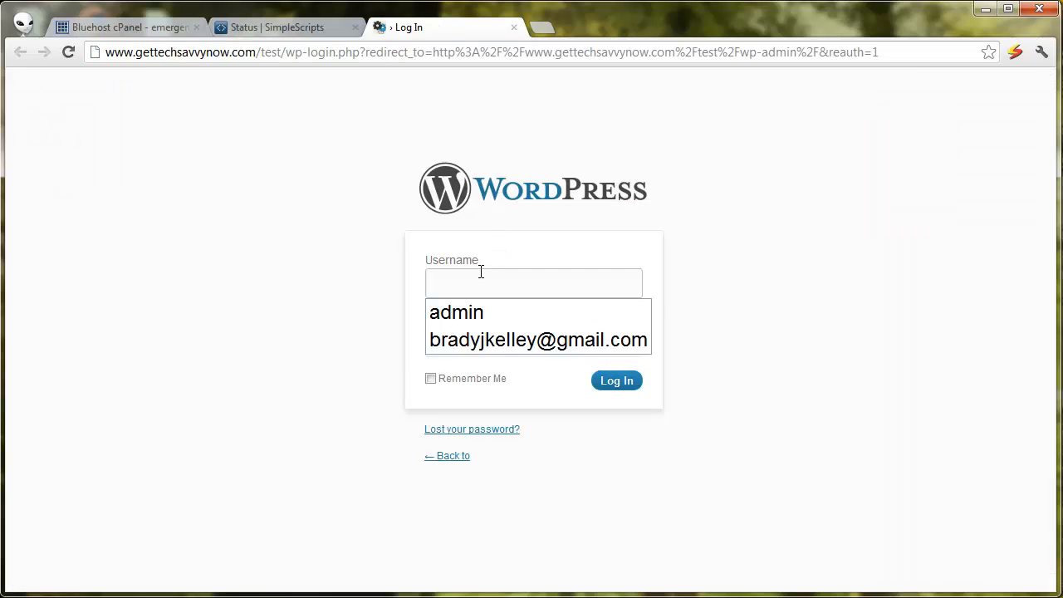
key("Down")
key("Return")
key("Tab")
key("ctrl+v")
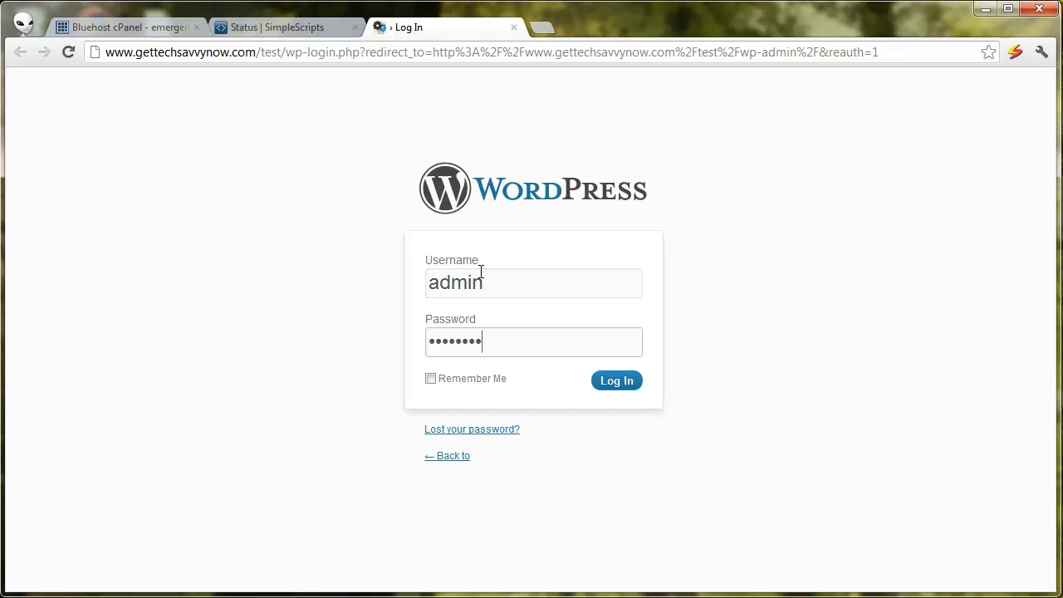
left_click(619, 387)
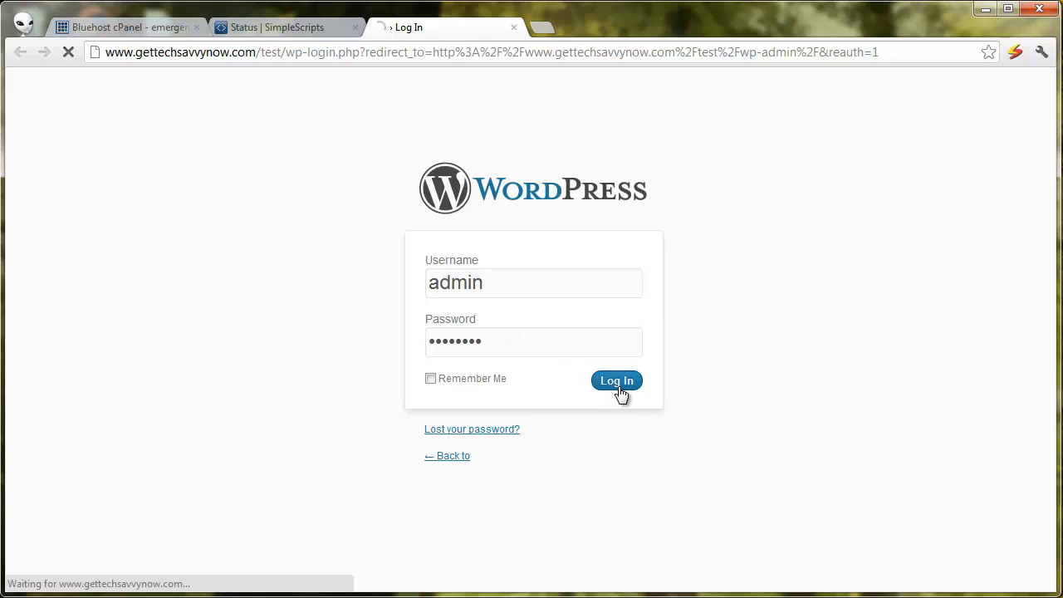